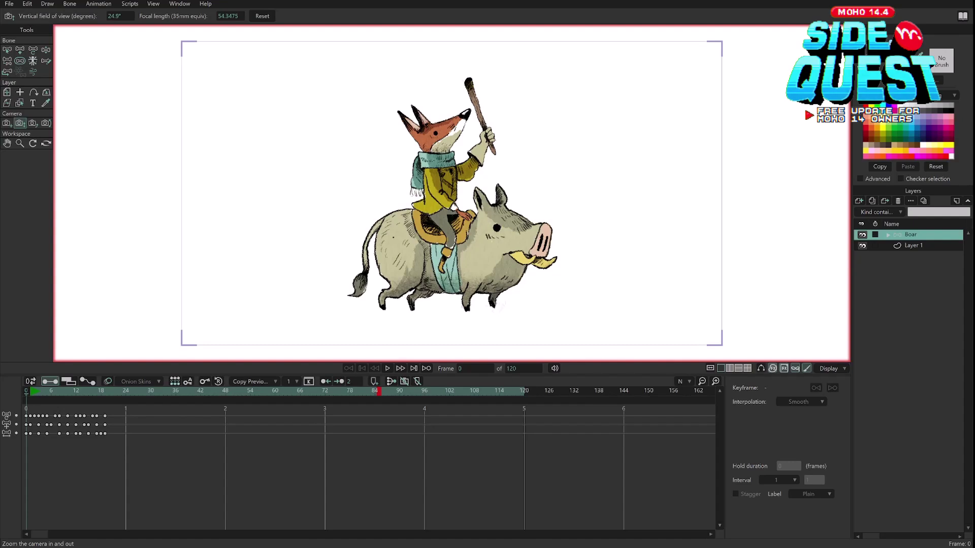
Scrub through the Boar layer's walk animation and compare its poses and keyframes at frames 1 and 19.
{"action": "left_click_drag", "start_coordinate": [30, 392], "coordinate": [104, 447]}
{"action": "left_click", "coordinate": [31, 393]}
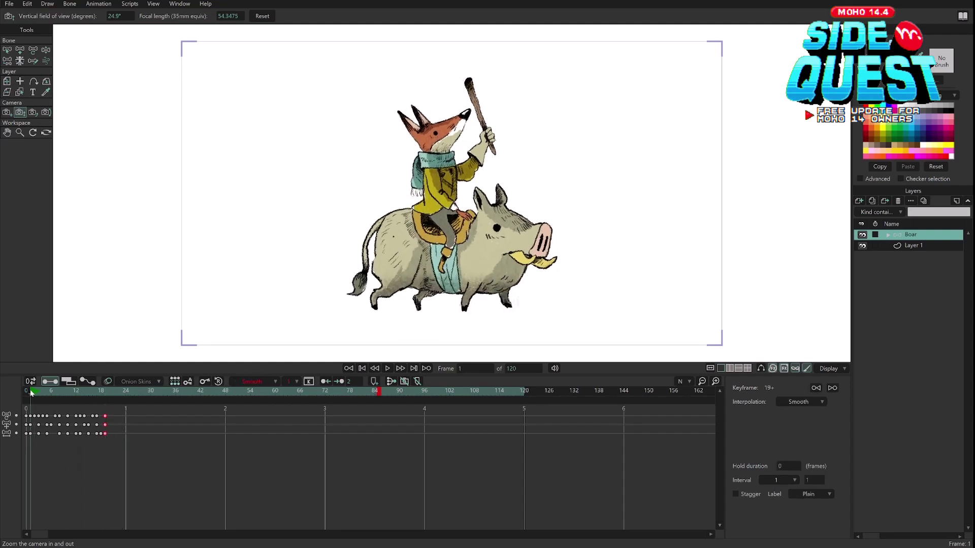
{"action": "left_click_drag", "start_coordinate": [113, 413], "coordinate": [104, 447]}
{"action": "left_click_drag", "start_coordinate": [27, 448], "coordinate": [32, 419]}
{"action": "left_click", "coordinate": [33, 449]}
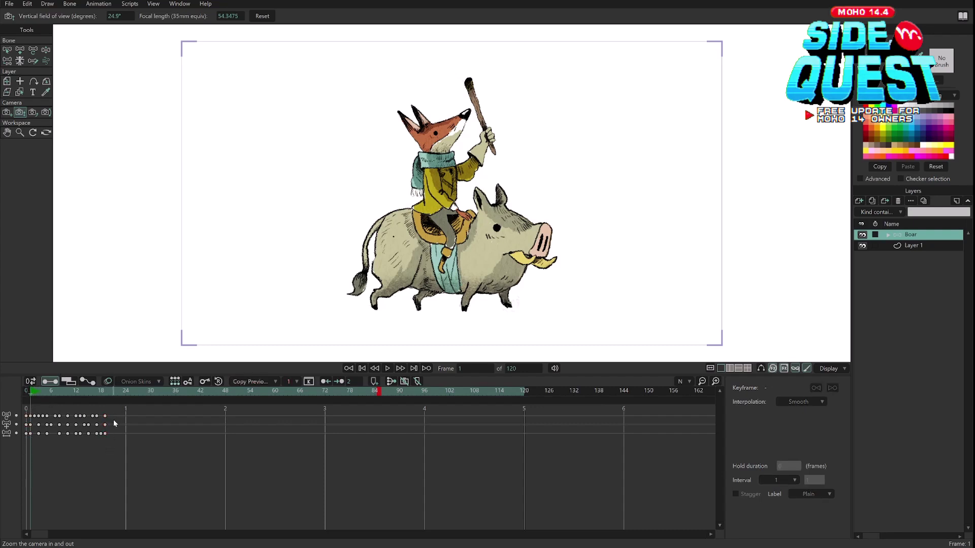
{"action": "left_click_drag", "start_coordinate": [93, 388], "coordinate": [103, 427]}
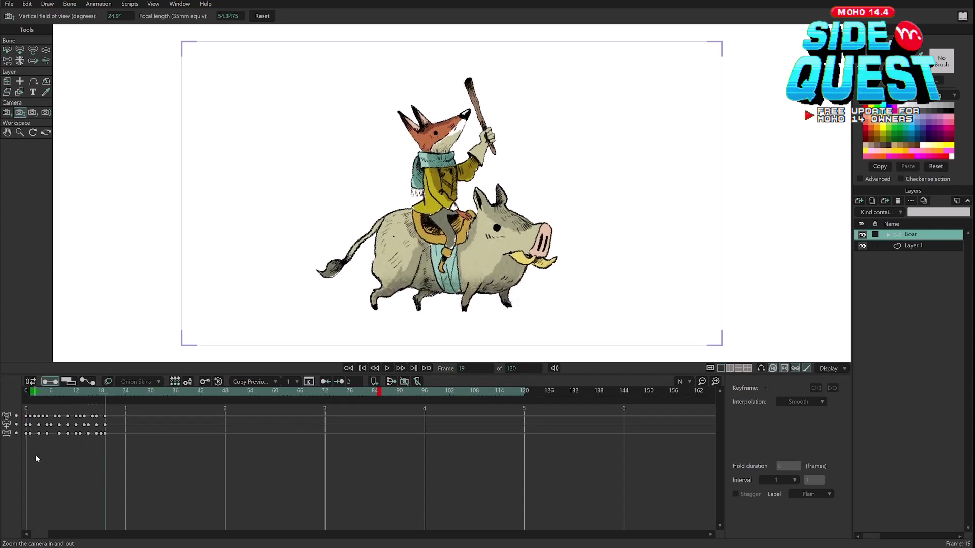
Set the Boar keyframes at frame 19 to Cycle interpolation with absolute frame 2 as the return point.
{"action": "left_click_drag", "start_coordinate": [110, 411], "coordinate": [103, 437]}
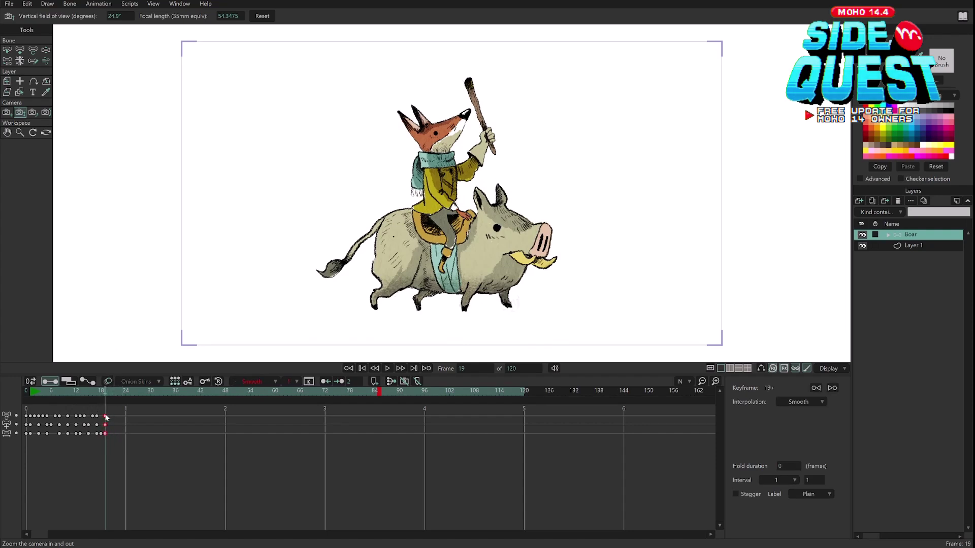
{"action": "right_click", "coordinate": [106, 419]}
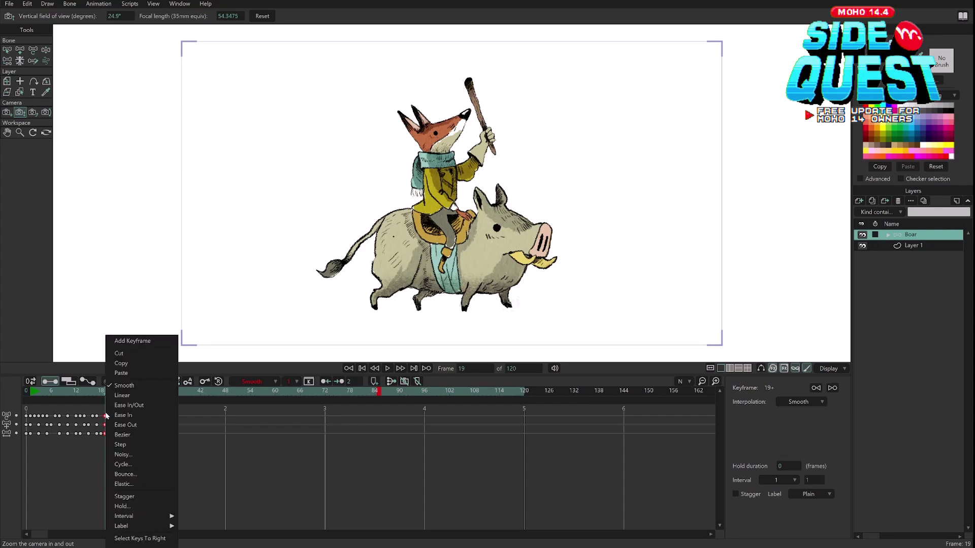
{"action": "left_click", "coordinate": [133, 465]}
{"action": "left_click_drag", "start_coordinate": [780, 419], "coordinate": [791, 422]}
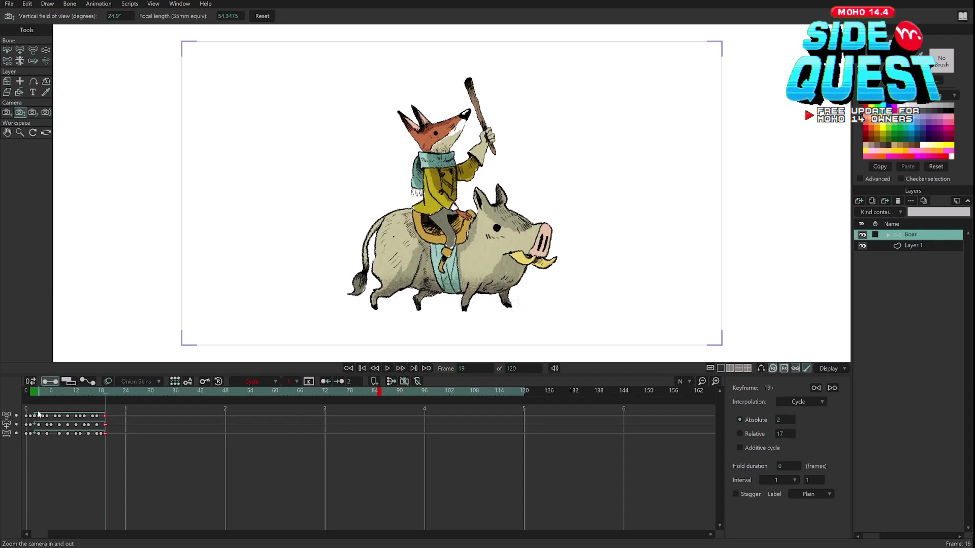
Examine the cycle's first, second and last keyframes at frames 1, 2 and 19, scrubbing between them to compare the poses.
{"action": "left_click", "coordinate": [715, 382]}
{"action": "left_click", "coordinate": [299, 474]}
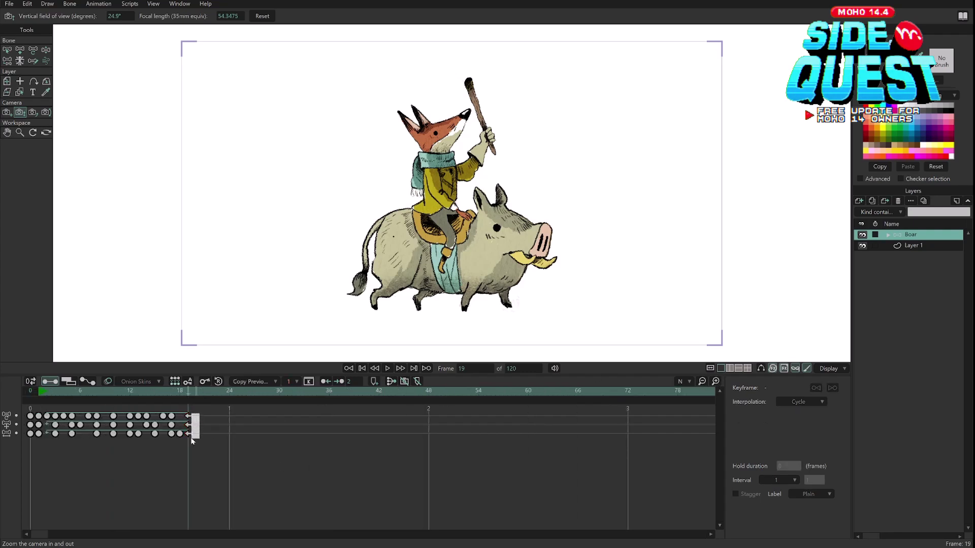
{"action": "left_click_drag", "start_coordinate": [192, 441], "coordinate": [187, 440]}
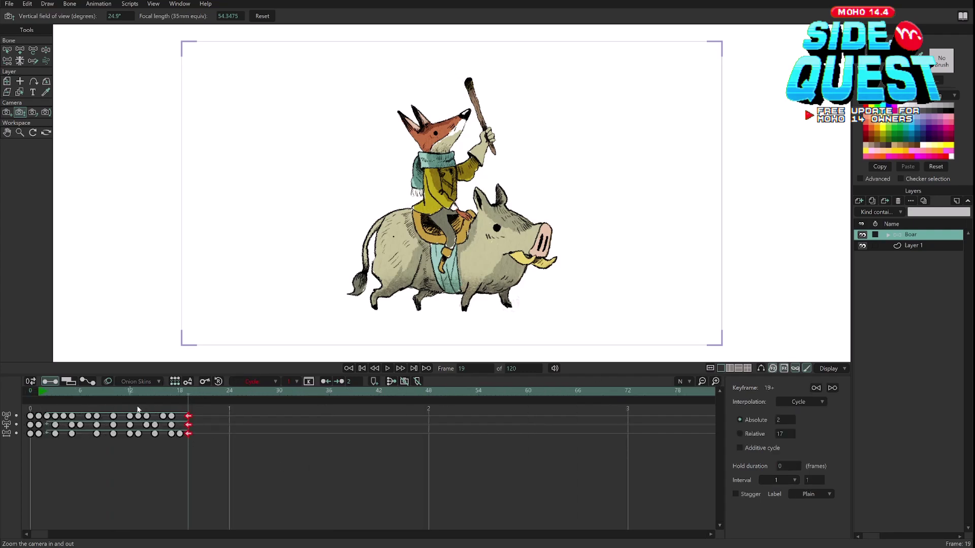
{"action": "left_click", "coordinate": [39, 391]}
{"action": "left_click_drag", "start_coordinate": [38, 459], "coordinate": [40, 413]}
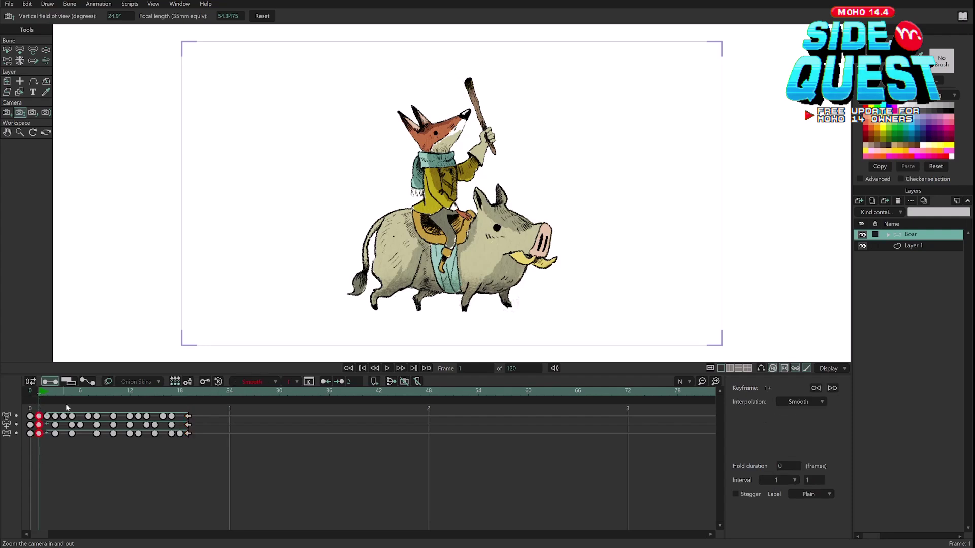
{"action": "left_click", "coordinate": [188, 396]}
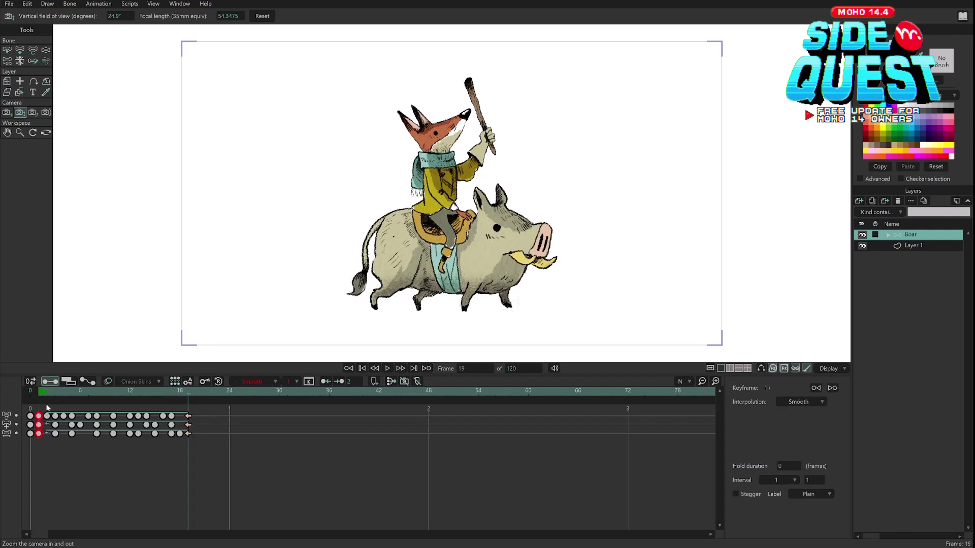
{"action": "left_click_drag", "start_coordinate": [39, 393], "coordinate": [46, 393]}
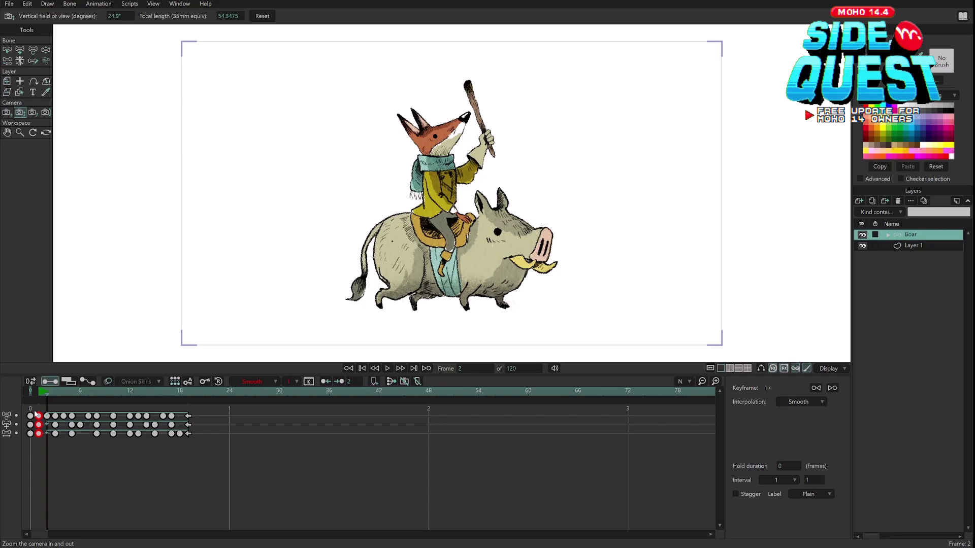
{"action": "left_click_drag", "start_coordinate": [78, 392], "coordinate": [182, 463]}
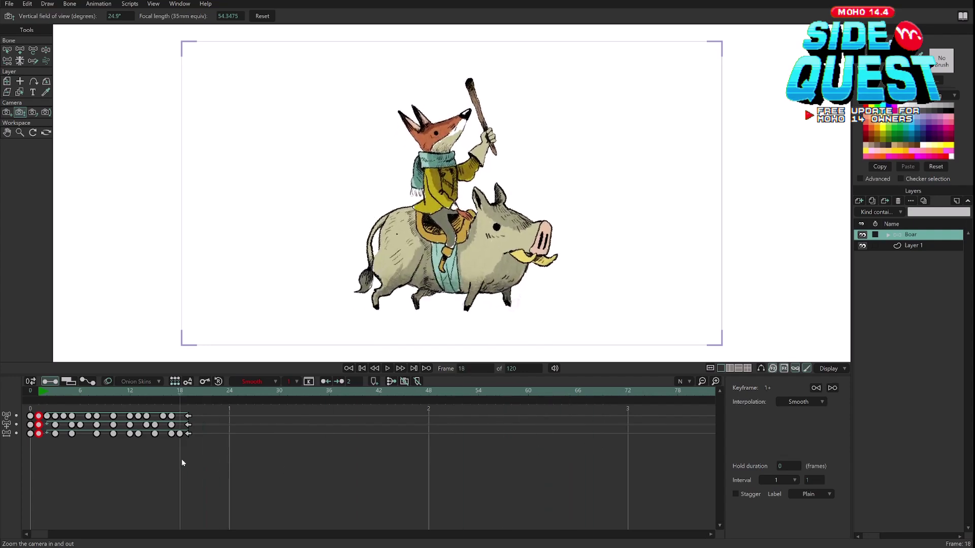
{"action": "left_click", "coordinate": [186, 392]}
{"action": "left_click_drag", "start_coordinate": [196, 412], "coordinate": [188, 435]}
Undo the Cycle interpolation on the keyframes at frame 19.
{"action": "left_click", "coordinate": [199, 433]}
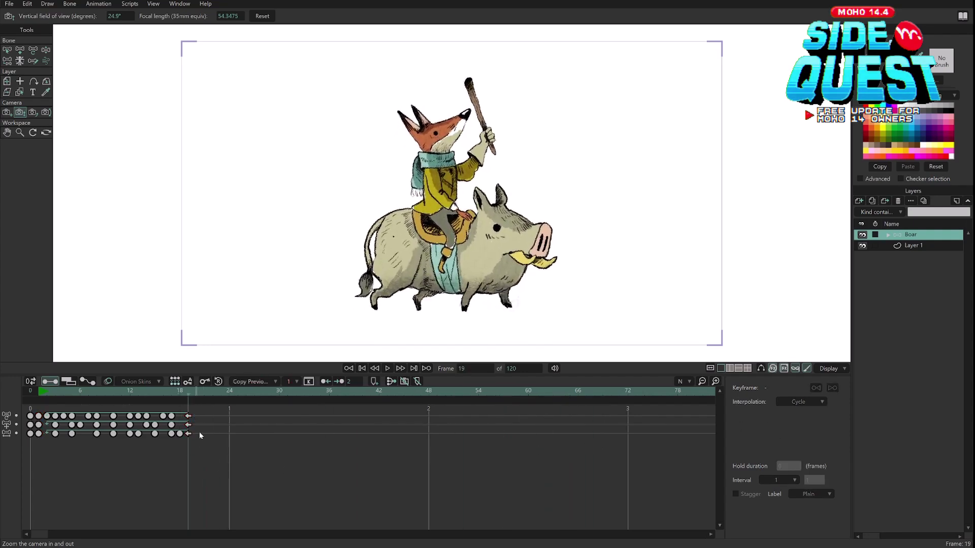
{"action": "key", "text": "ctrl+z"}
{"action": "left_click", "coordinate": [204, 418]}
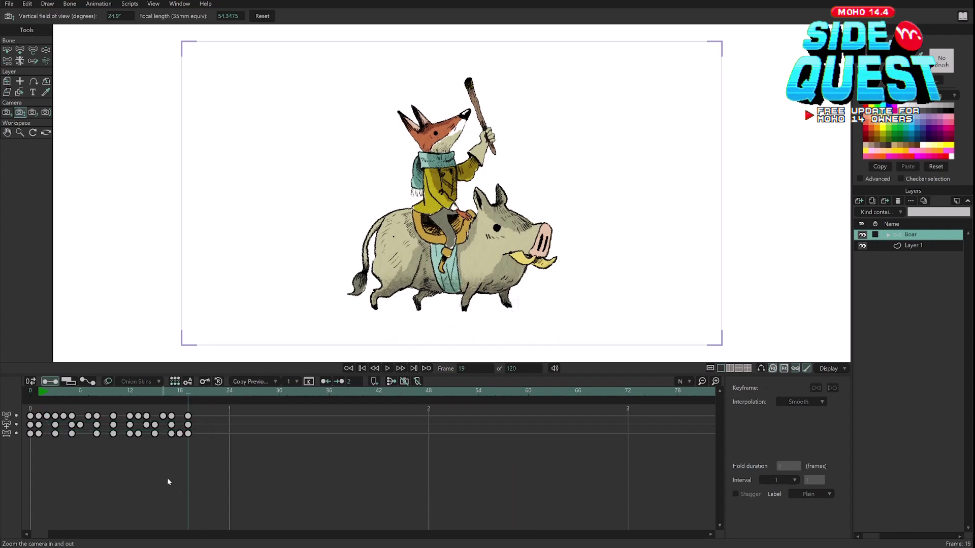
Move all the walk keyframes after frame 0 along the timeline so they start at frame 36.
{"action": "left_click_drag", "start_coordinate": [211, 408], "coordinate": [185, 441]}
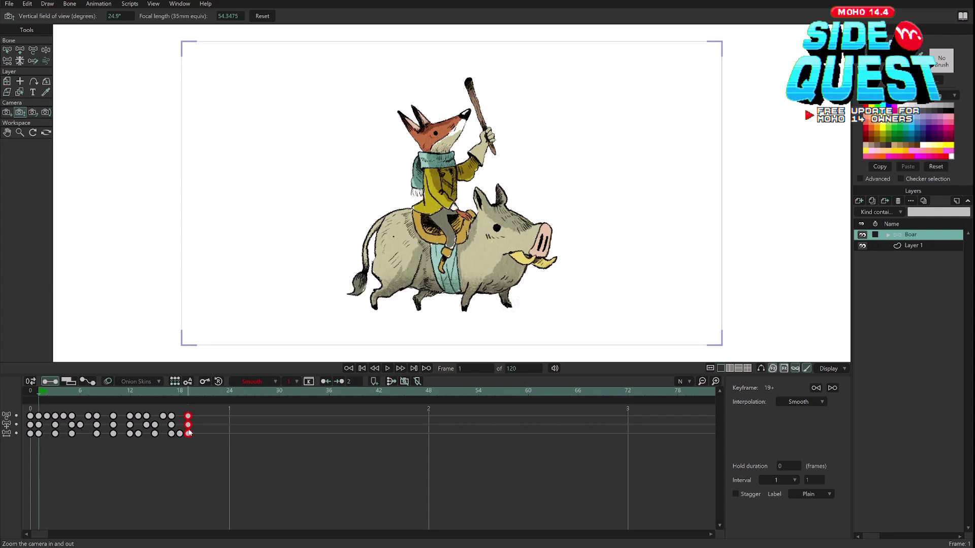
{"action": "left_click", "coordinate": [188, 396]}
{"action": "left_click", "coordinate": [197, 414]}
{"action": "left_click_drag", "start_coordinate": [36, 455], "coordinate": [346, 439]}
{"action": "left_click", "coordinate": [152, 475]}
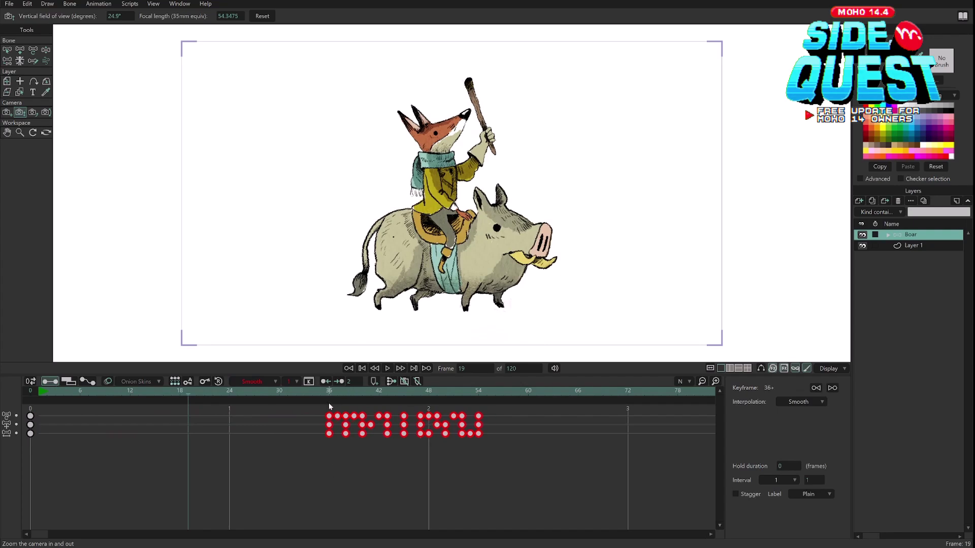
{"action": "left_click", "coordinate": [321, 392]}
{"action": "left_click", "coordinate": [274, 475]}
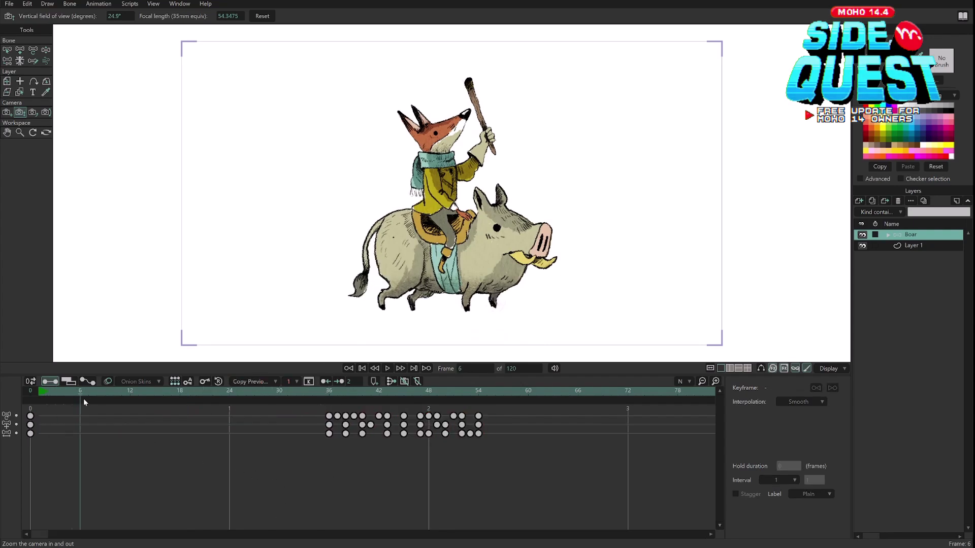
Set the keyframes at frame 54 to Cycle interpolation with absolute frame 37 as the return point.
{"action": "left_click_drag", "start_coordinate": [325, 435], "coordinate": [477, 436]}
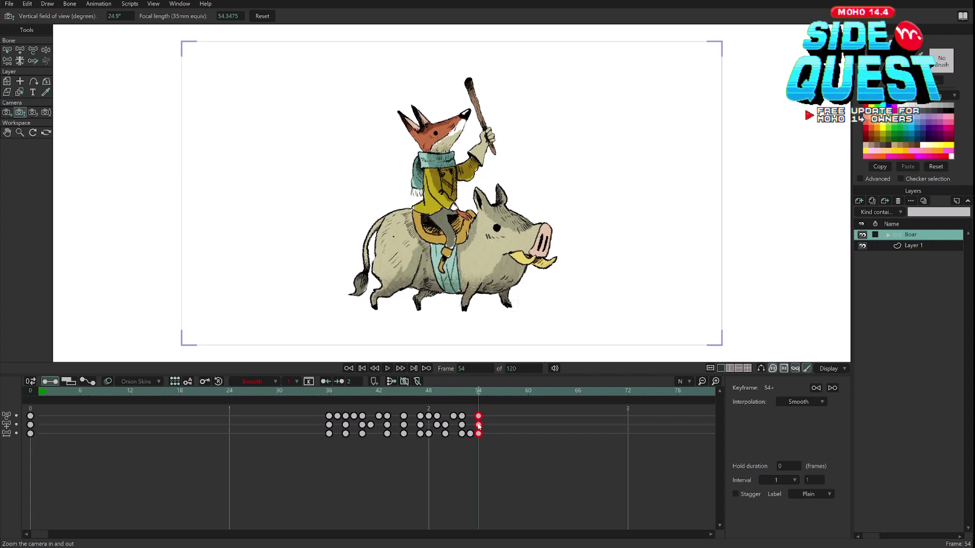
{"action": "right_click", "coordinate": [478, 417]}
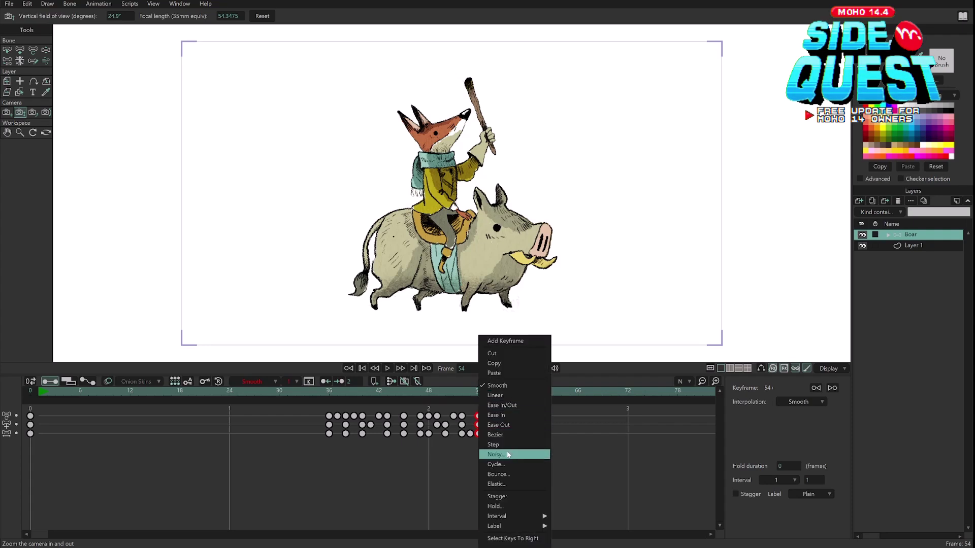
{"action": "left_click", "coordinate": [509, 466]}
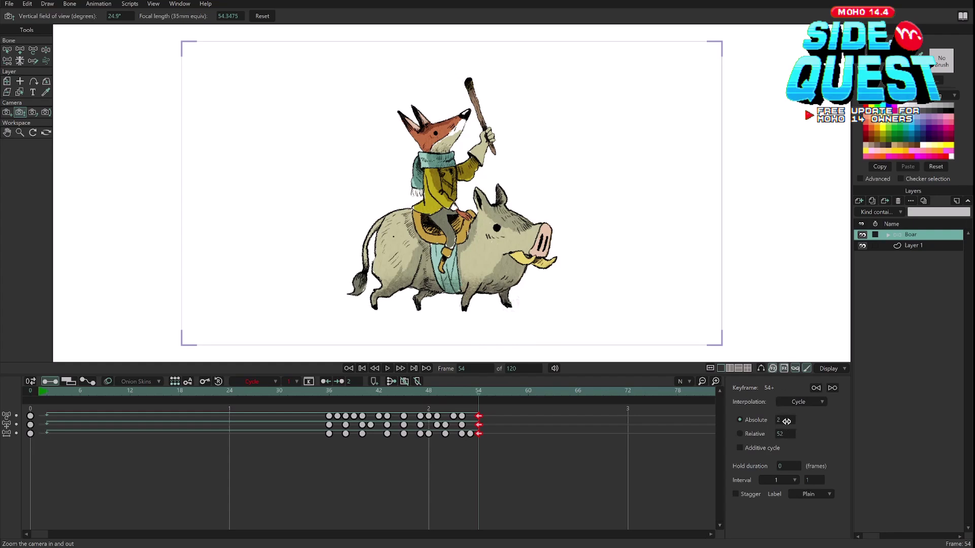
{"action": "left_click_drag", "start_coordinate": [808, 423], "coordinate": [793, 423]}
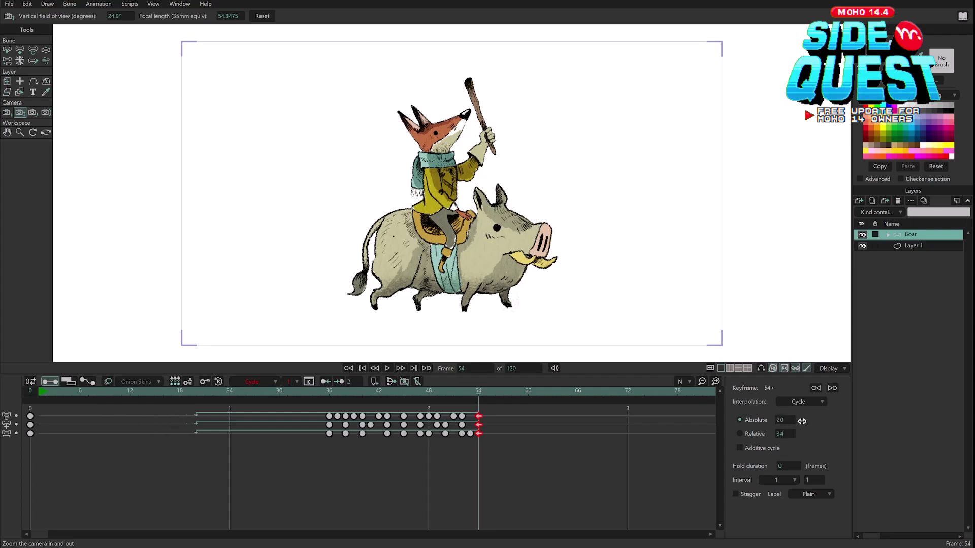
{"action": "left_click_drag", "start_coordinate": [802, 423], "coordinate": [792, 420]}
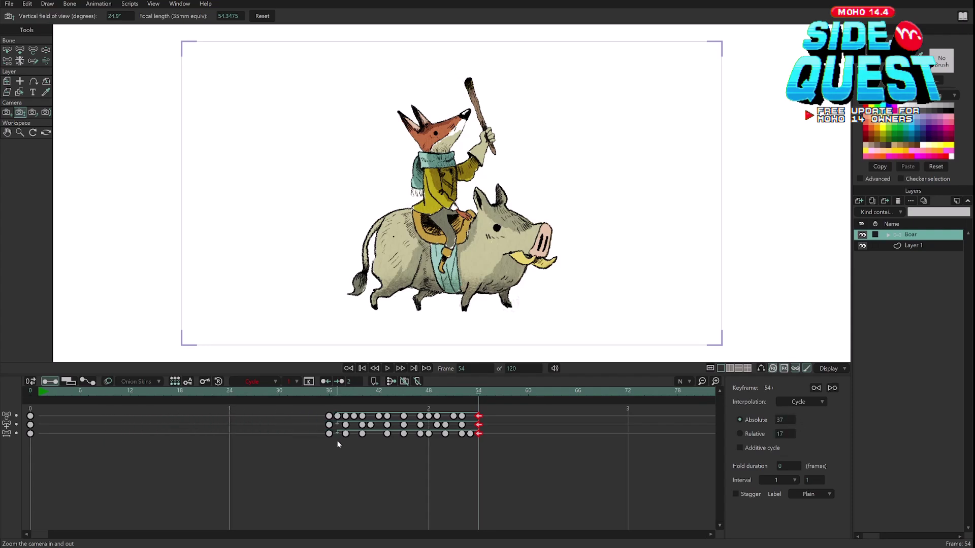
Scrub through the cycle and undo the Cycle interpolation on the keyframes at frame 54.
{"action": "left_click", "coordinate": [346, 479]}
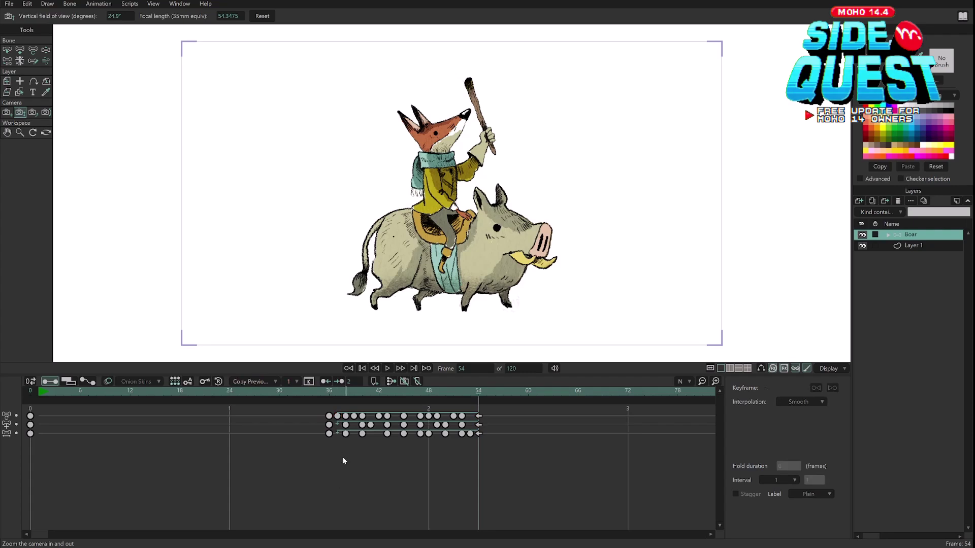
{"action": "left_click_drag", "start_coordinate": [83, 394], "coordinate": [458, 437]}
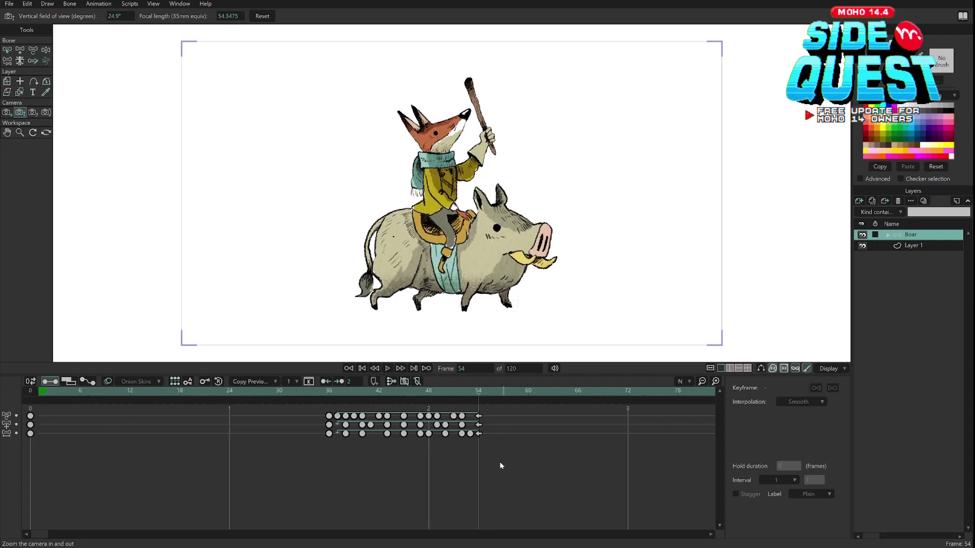
{"action": "key", "text": "ctrl+z"}
{"action": "key", "text": "ctrl+z"}
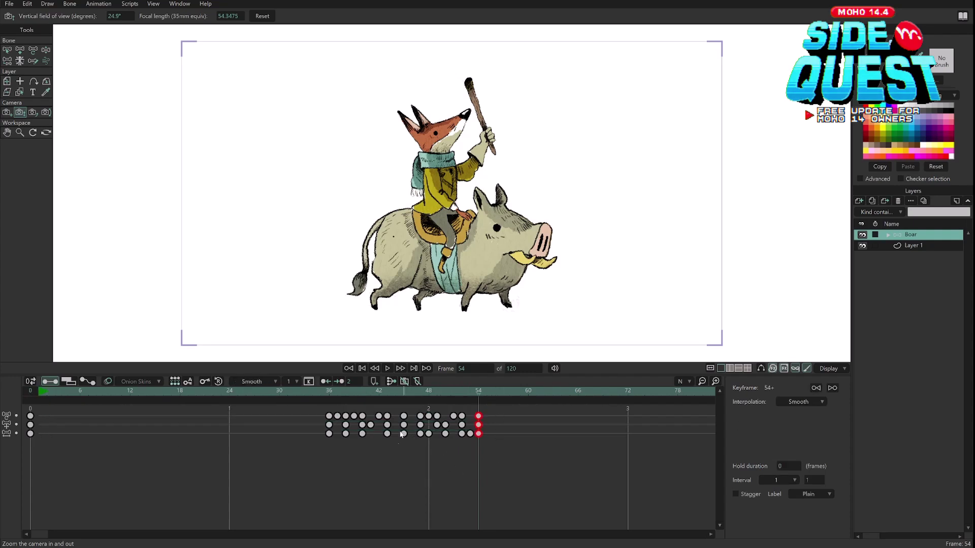
Move the whole block of walk keyframes along the timeline so it starts at frame 240.
{"action": "left_click", "coordinate": [702, 381]}
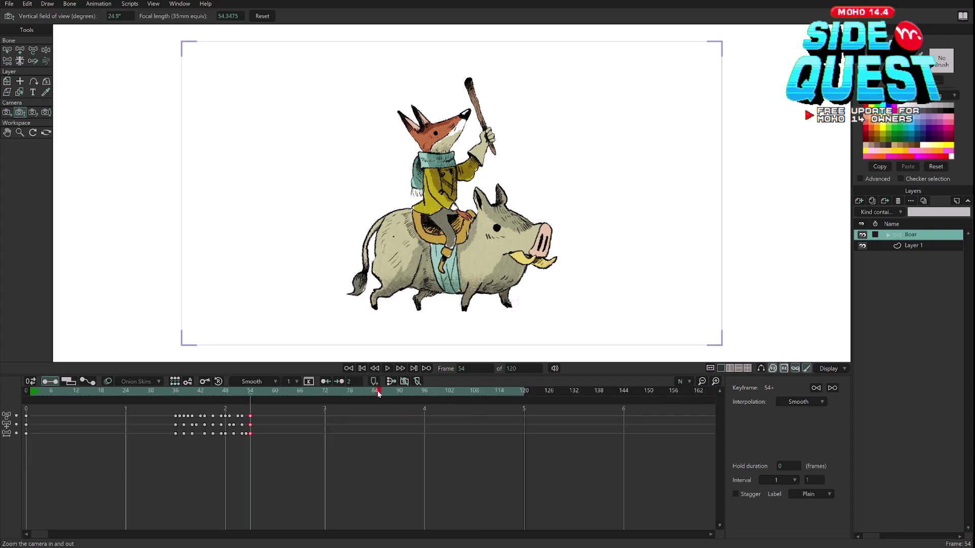
{"action": "left_click_drag", "start_coordinate": [163, 454], "coordinate": [257, 410]}
{"action": "left_click_drag", "start_coordinate": [196, 413], "coordinate": [221, 413]}
{"action": "left_click", "coordinate": [702, 381]}
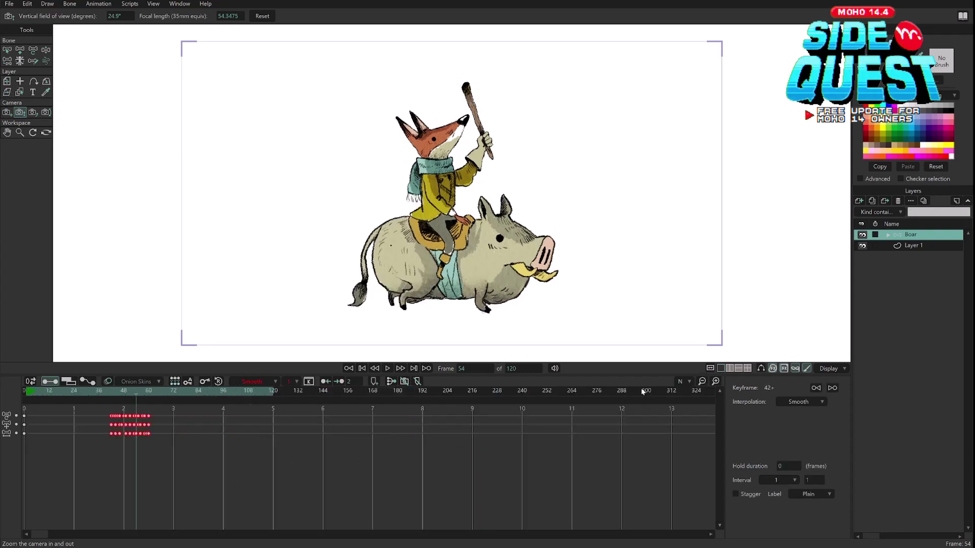
{"action": "left_click_drag", "start_coordinate": [146, 415], "coordinate": [179, 424]}
{"action": "left_click_drag", "start_coordinate": [180, 410], "coordinate": [96, 455]}
{"action": "left_click_drag", "start_coordinate": [118, 416], "coordinate": [527, 437]}
{"action": "left_click", "coordinate": [520, 452]}
{"action": "left_click", "coordinate": [568, 391]}
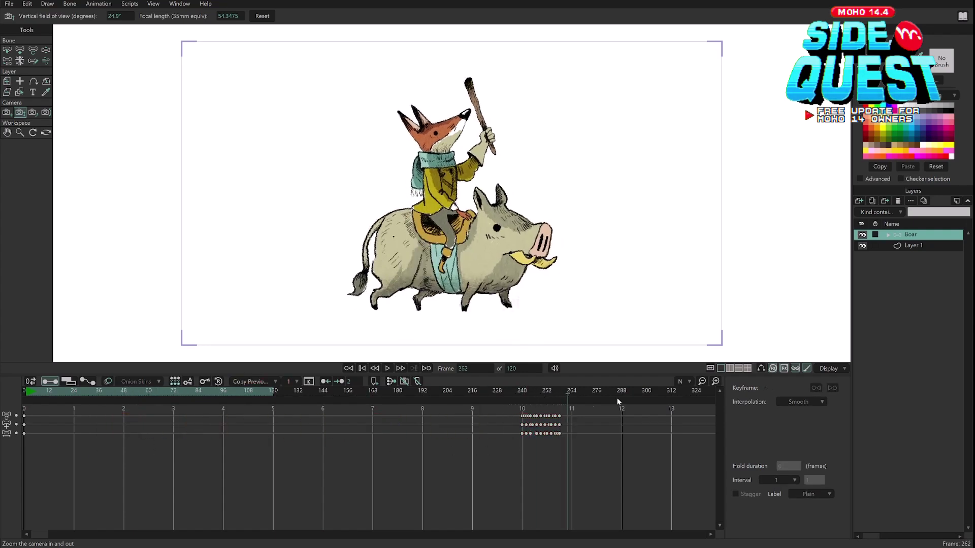
Apply Cycle interpolation to the last walk keyframes at frame 258.
{"action": "double_click", "coordinate": [716, 382]}
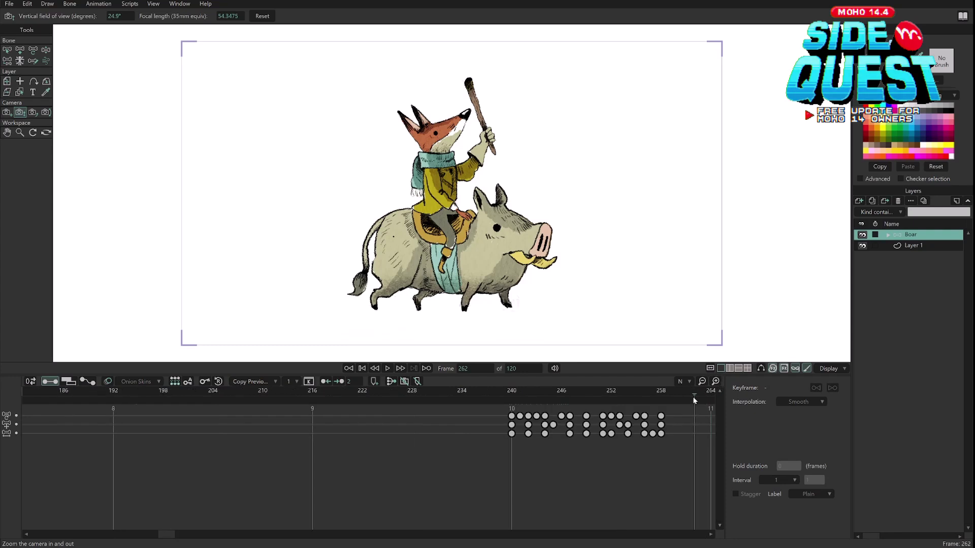
{"action": "left_click_drag", "start_coordinate": [572, 437], "coordinate": [480, 440]}
{"action": "scroll", "coordinate": [480, 439], "scroll_direction": "right", "scroll_amount": 1}
{"action": "left_click", "coordinate": [537, 434]}
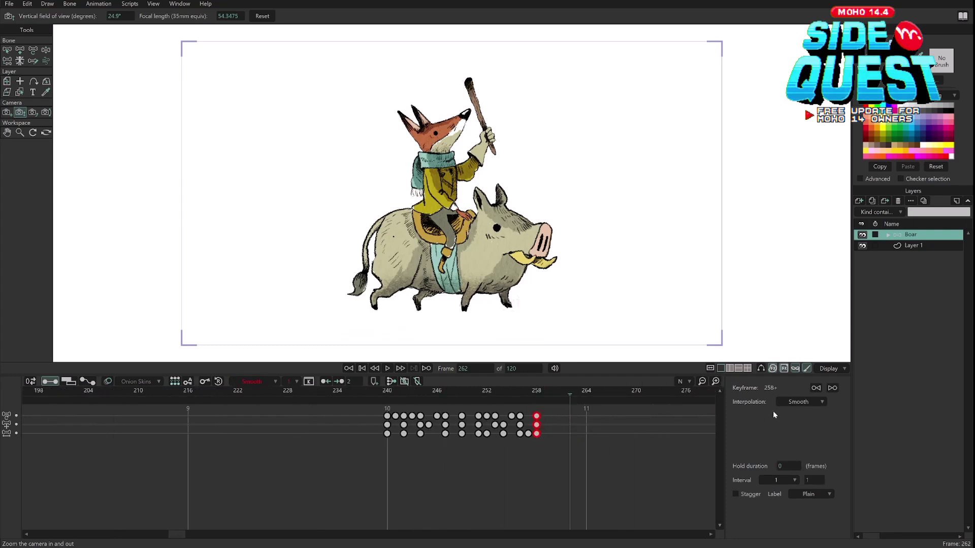
{"action": "right_click", "coordinate": [536, 417]}
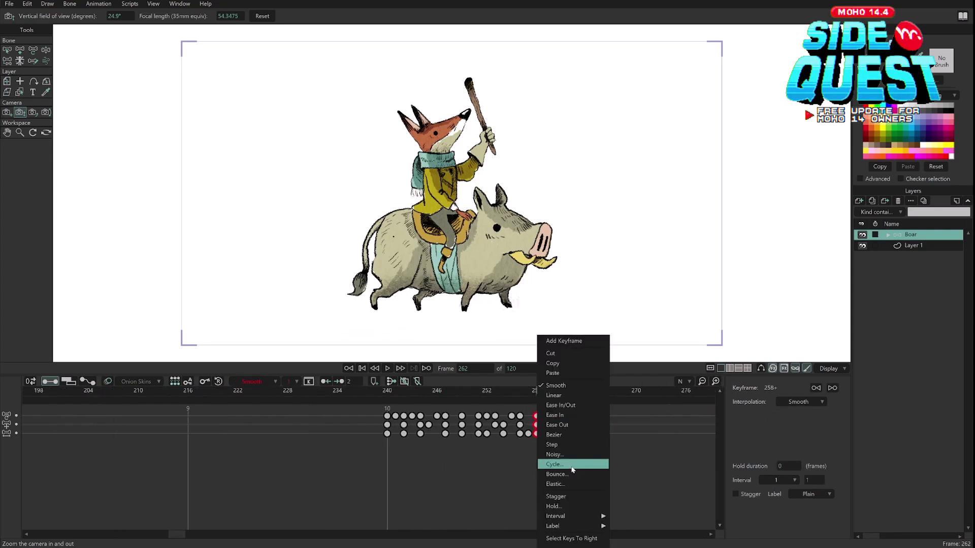
{"action": "left_click", "coordinate": [567, 465]}
Set the absolute return frame of the frame 258 cycle to 241.
{"action": "mouse_move", "coordinate": [178, 531]}
{"action": "left_mouse_down"}
{"action": "mouse_move", "coordinate": [21, 532]}
{"action": "mouse_move", "coordinate": [189, 524]}
{"action": "left_mouse_up"}
{"action": "left_click_drag", "start_coordinate": [780, 420], "coordinate": [847, 421]}
{"action": "left_click_drag", "start_coordinate": [775, 427], "coordinate": [818, 419]}
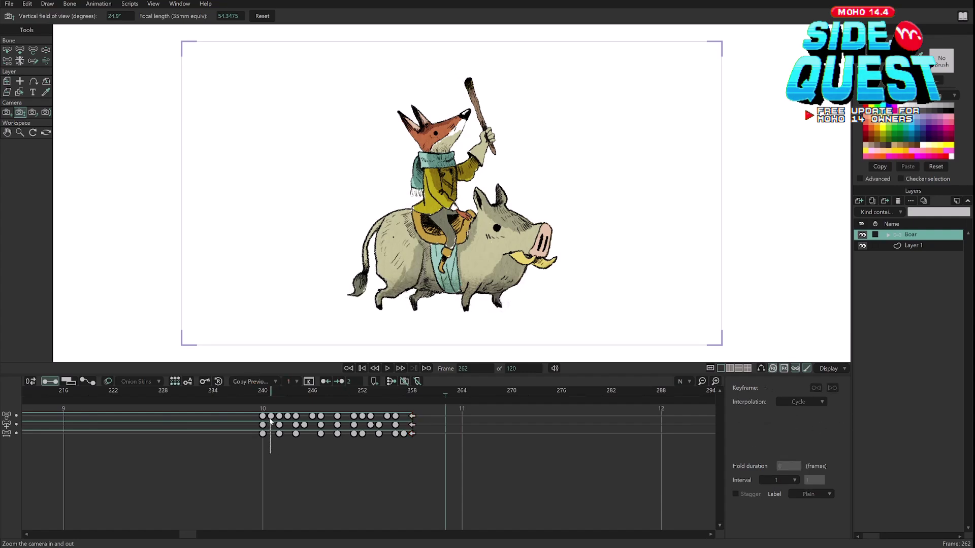
{"action": "left_click", "coordinate": [263, 394]}
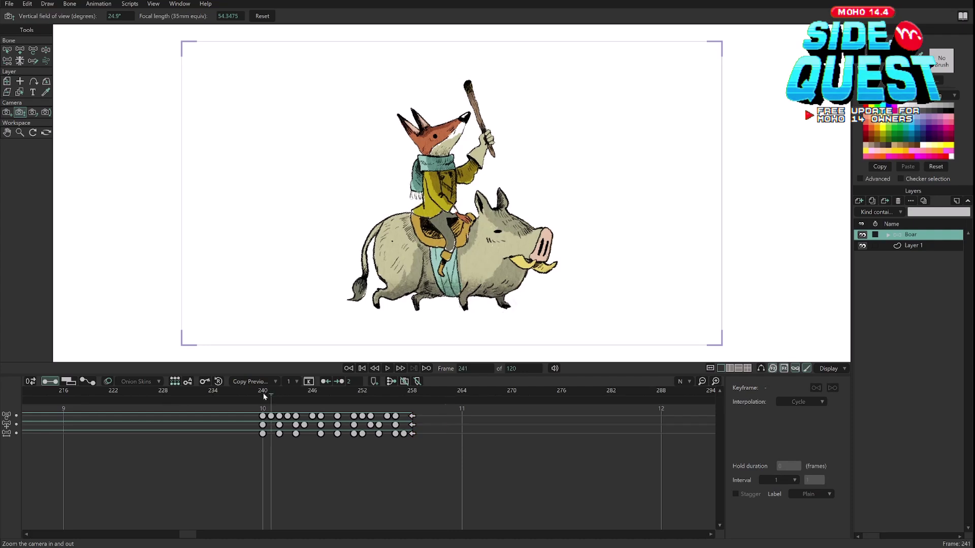
{"action": "left_click_drag", "start_coordinate": [424, 415], "coordinate": [413, 433]}
{"action": "left_click_drag", "start_coordinate": [790, 422], "coordinate": [738, 434]}
{"action": "type", "text": "241"}
{"action": "key", "text": "Return"}
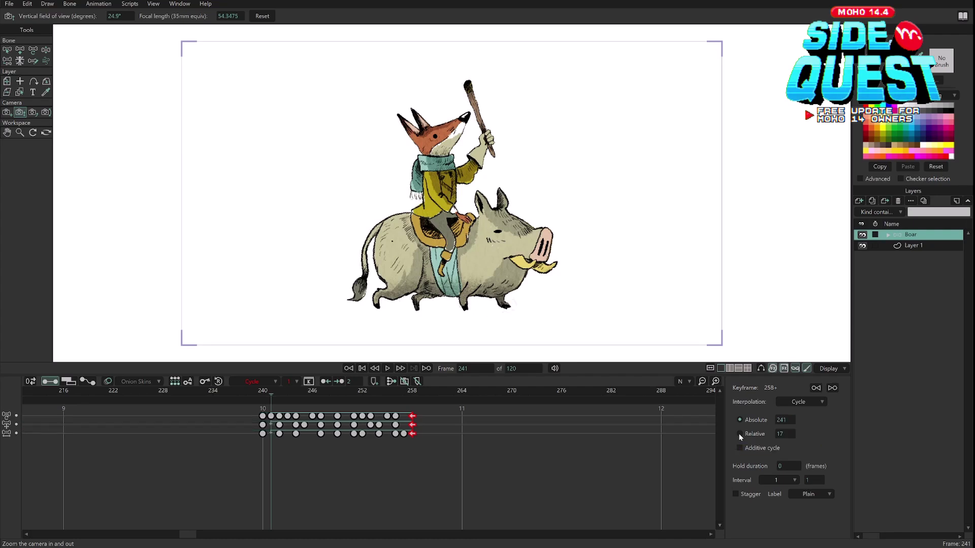
Undo the return frame changes and the Cycle interpolation on the keyframes at frame 258.
{"action": "left_click", "coordinate": [424, 425]}
{"action": "key", "text": "ctrl+z"}
{"action": "key", "text": "ctrl+z"}
{"action": "key", "text": "ctrl+z"}
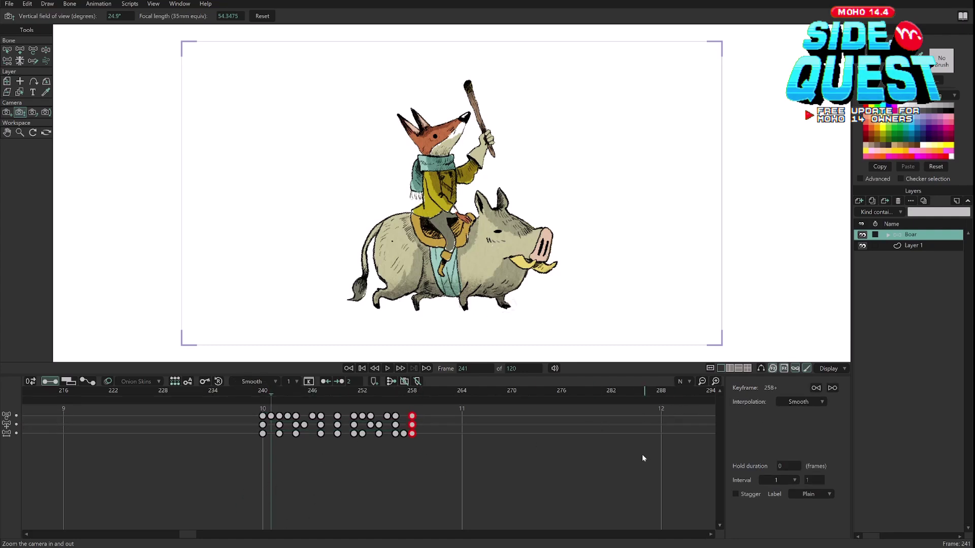
Undo the move of the walk keyframes to frame 240 and return the playhead to frame 0.
{"action": "key", "text": "ctrl+z"}
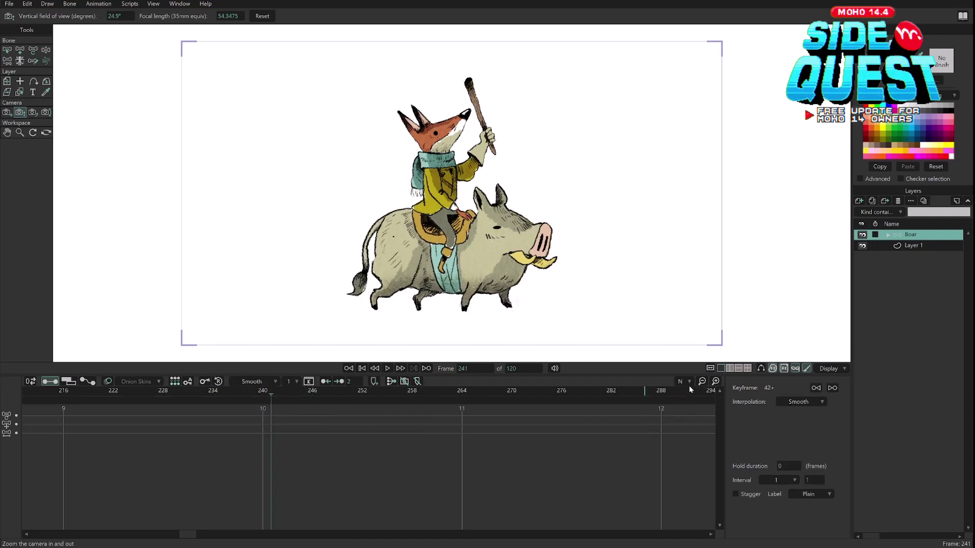
{"action": "left_click", "coordinate": [702, 382]}
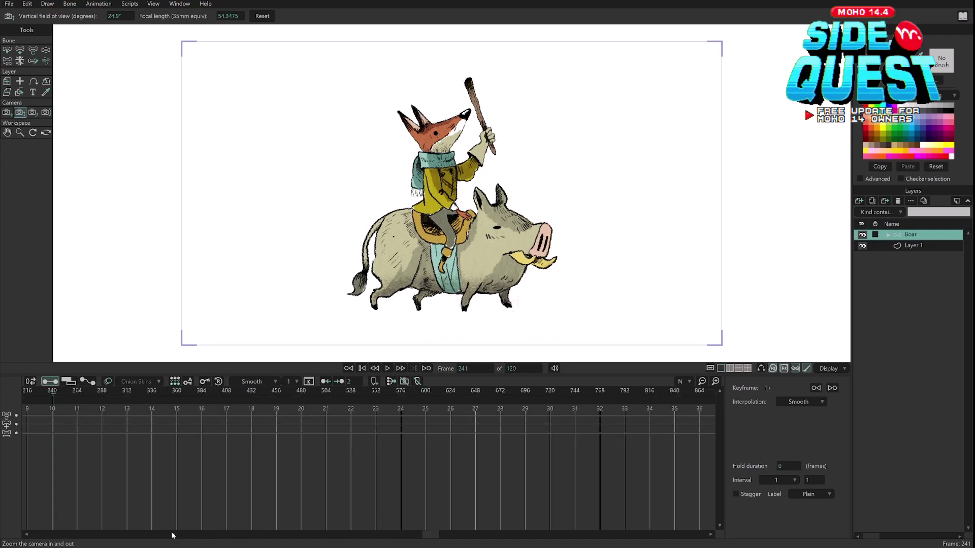
{"action": "left_click_drag", "start_coordinate": [65, 391], "coordinate": [1, 391]}
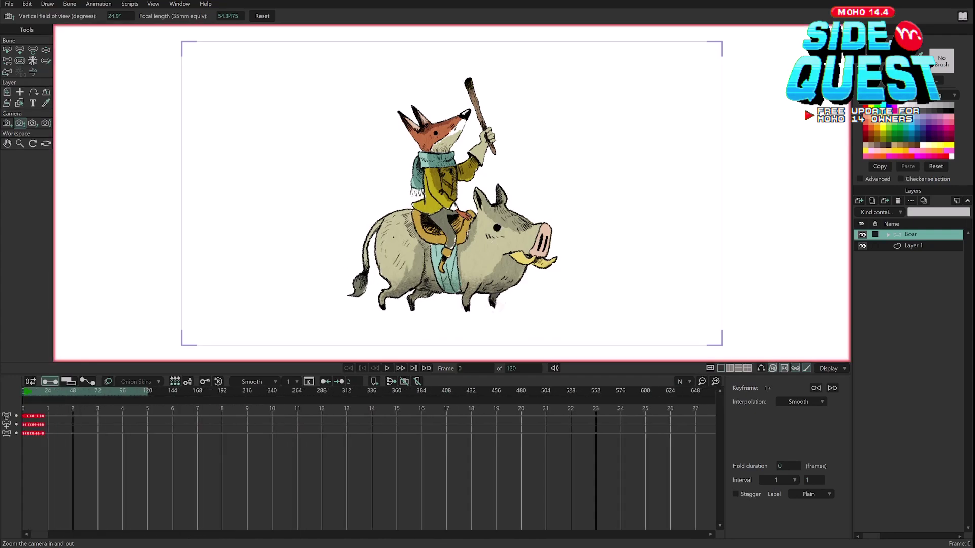
{"action": "left_click", "coordinate": [716, 381]}
{"action": "left_click", "coordinate": [716, 381]}
{"action": "left_click", "coordinate": [715, 381]}
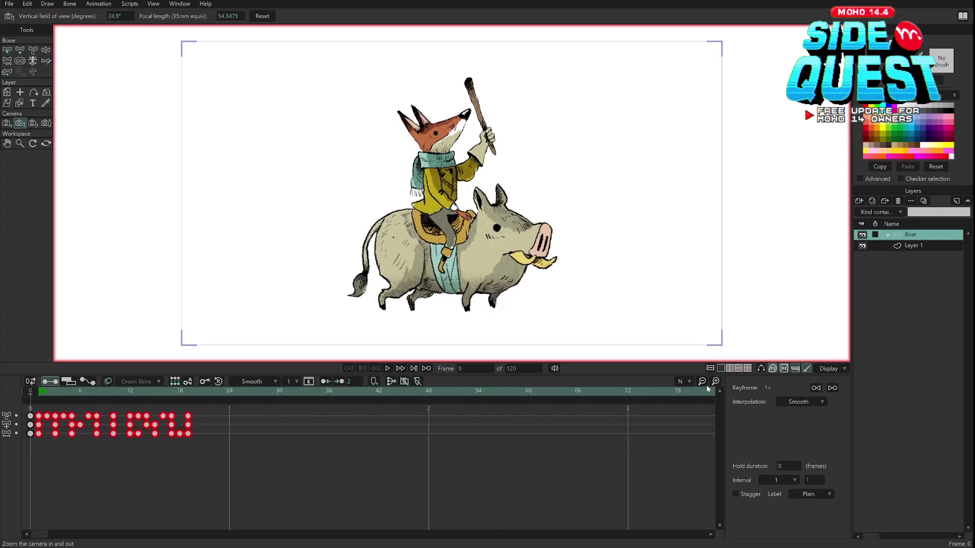
Move the whole block of walk keyframes along the timeline so it starts at frame 54.
{"action": "left_click_drag", "start_coordinate": [219, 411], "coordinate": [38, 464]}
{"action": "left_click_drag", "start_coordinate": [188, 422], "coordinate": [639, 416]}
{"action": "left_click_drag", "start_coordinate": [686, 455], "coordinate": [470, 409]}
{"action": "left_click_drag", "start_coordinate": [488, 422], "coordinate": [480, 423]}
{"action": "left_click", "coordinate": [592, 449]}
{"action": "left_click_drag", "start_coordinate": [554, 467], "coordinate": [370, 482]}
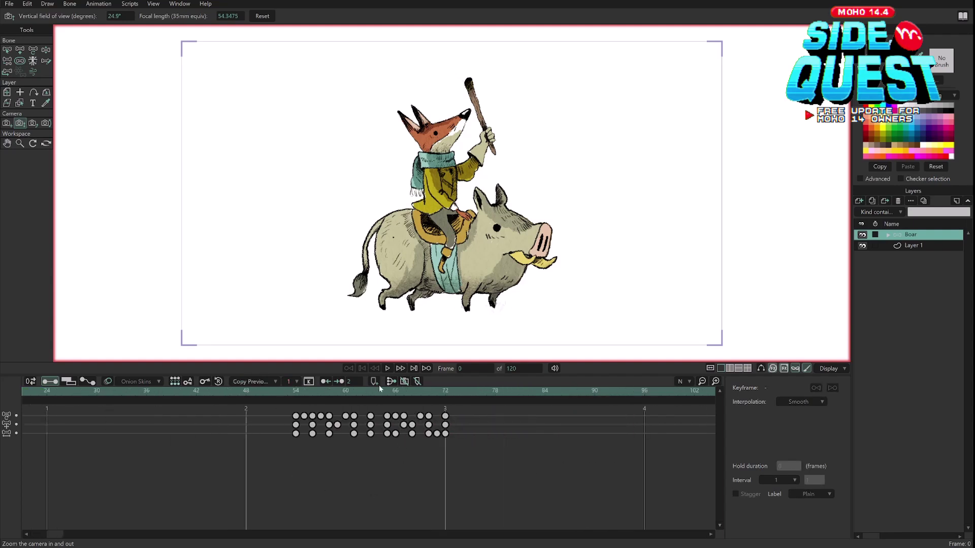
Apply Cycle interpolation to the entire block of walk keyframes from frame 54 to 72 at once.
{"action": "left_click_drag", "start_coordinate": [295, 467], "coordinate": [452, 405]}
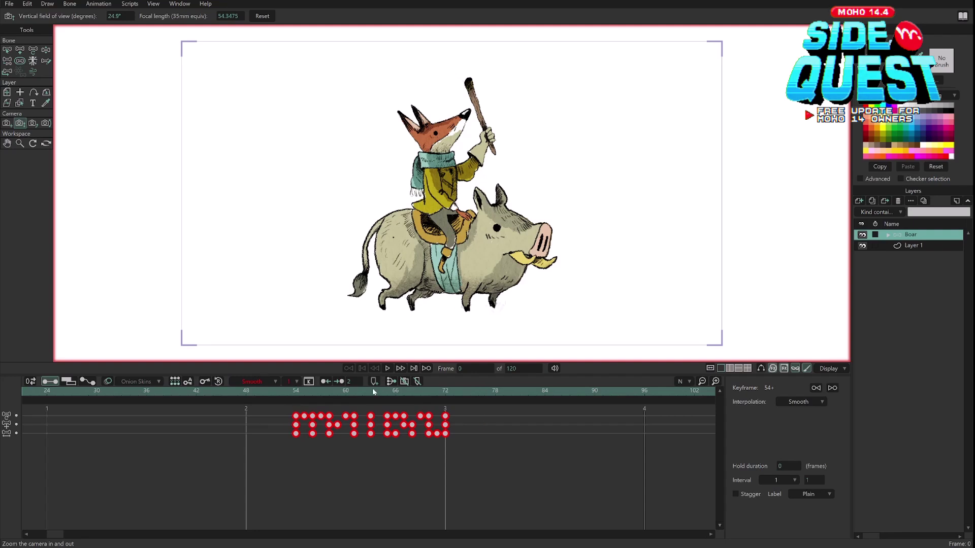
{"action": "right_click", "coordinate": [444, 417]}
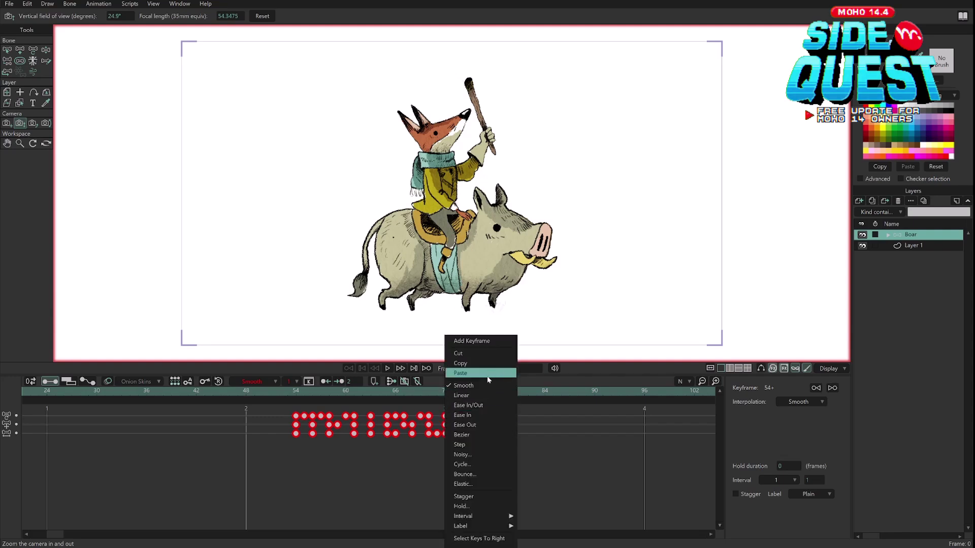
{"action": "left_click", "coordinate": [483, 464]}
{"action": "left_click", "coordinate": [397, 471]}
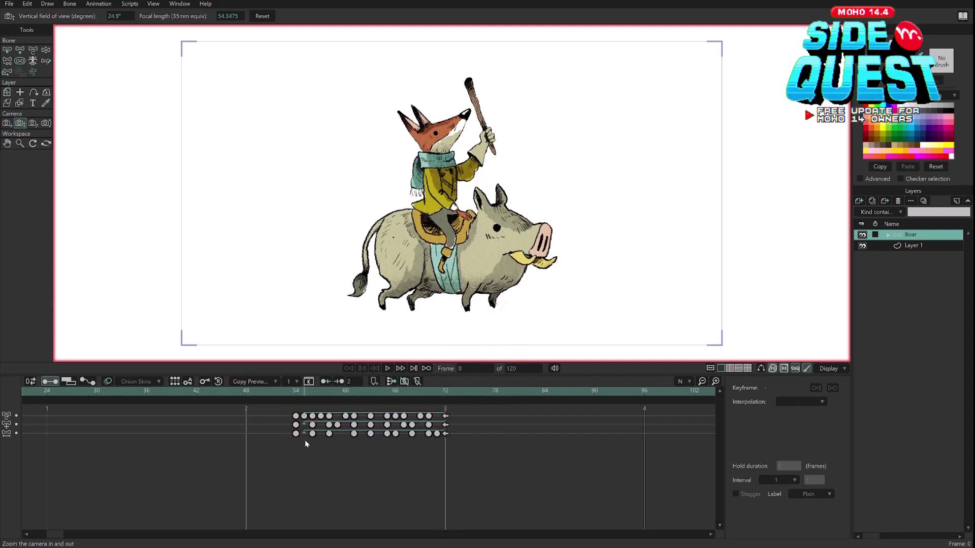
Compare the first walk keyframes after frame 54 with the Cycle return settings of the last keyframes at frame 72.
{"action": "left_click", "coordinate": [304, 417]}
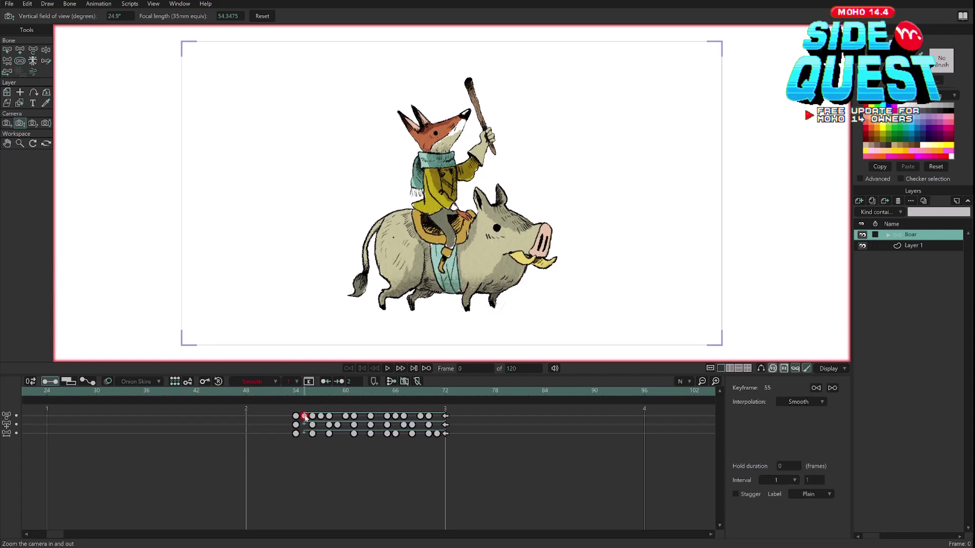
{"action": "left_click_drag", "start_coordinate": [288, 454], "coordinate": [446, 412]}
{"action": "left_click", "coordinate": [445, 460]}
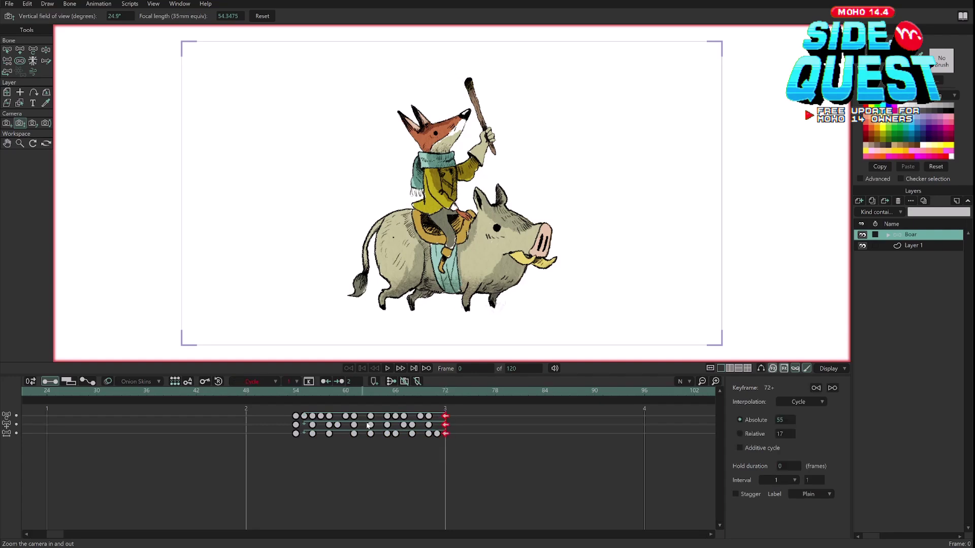
{"action": "left_click_drag", "start_coordinate": [294, 451], "coordinate": [297, 410]}
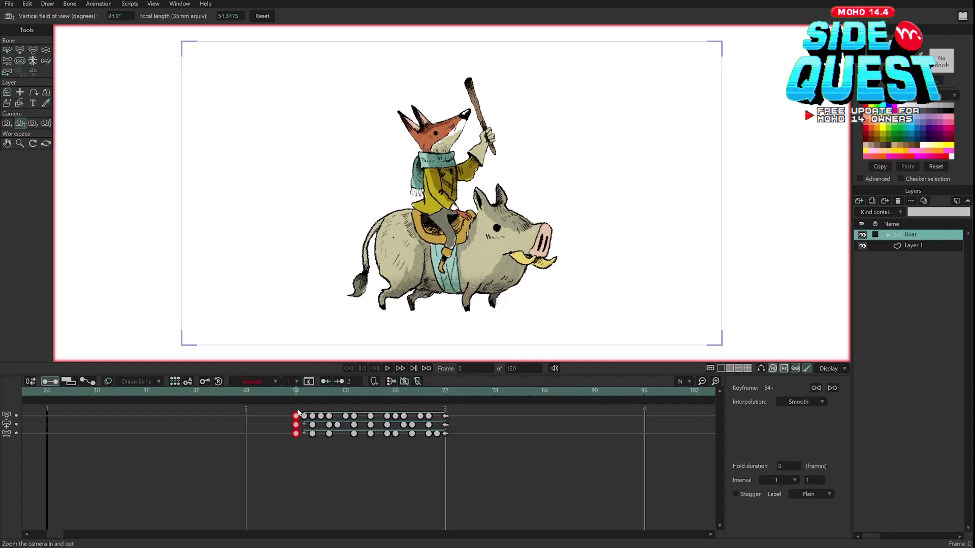
{"action": "left_click_drag", "start_coordinate": [302, 450], "coordinate": [298, 411]}
{"action": "left_click", "coordinate": [343, 395]}
{"action": "left_click_drag", "start_coordinate": [343, 395], "coordinate": [437, 444]}
{"action": "left_click_drag", "start_coordinate": [458, 410], "coordinate": [441, 440]}
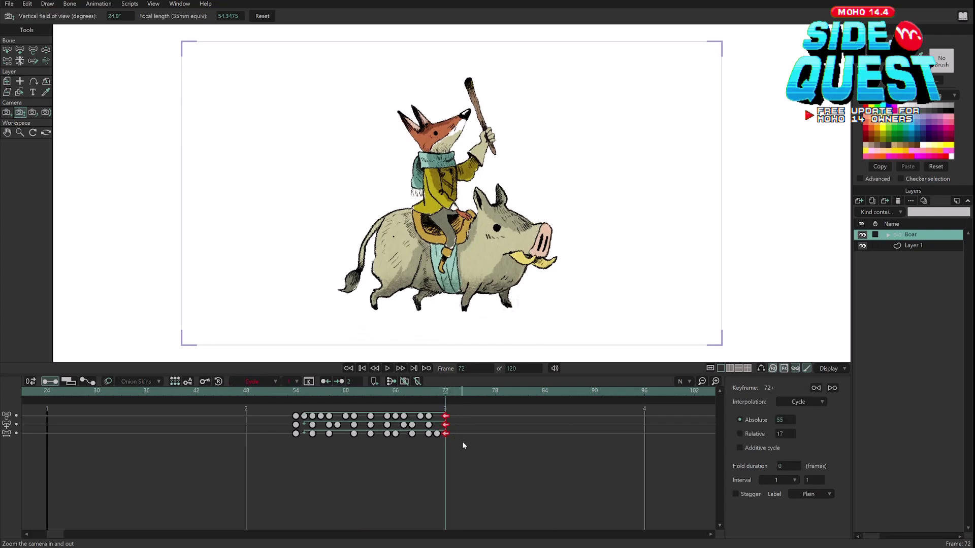
Undo the cycle at frame 72 and move the whole block of walk keyframes so it starts at frame 312.
{"action": "left_click", "coordinate": [472, 420]}
{"action": "left_click_drag", "start_coordinate": [269, 411], "coordinate": [463, 472]}
{"action": "left_click", "coordinate": [681, 382]}
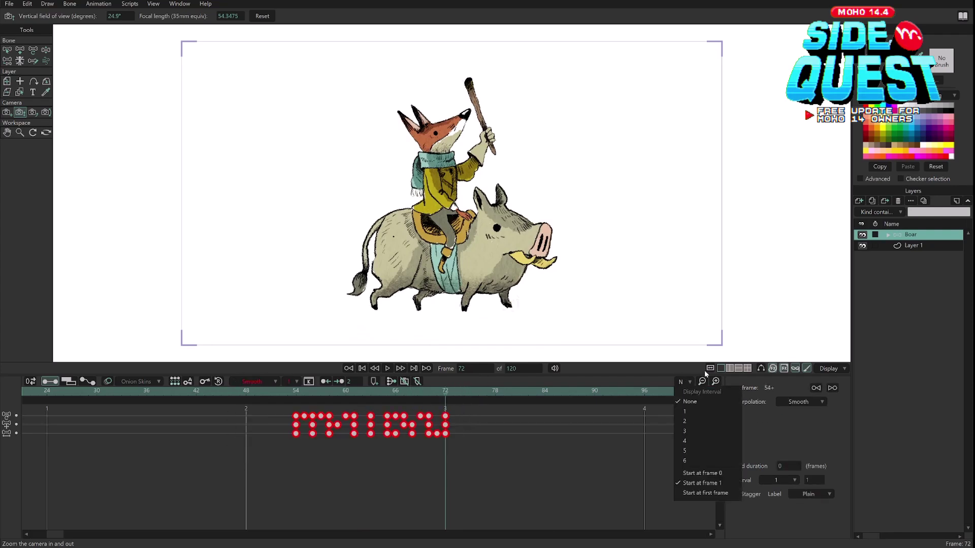
{"action": "left_click", "coordinate": [704, 380]}
{"action": "left_click", "coordinate": [702, 381]}
{"action": "left_click", "coordinate": [702, 382]}
{"action": "left_click_drag", "start_coordinate": [124, 420], "coordinate": [655, 430]}
Apply Cycle interpolation to the entire block of walk keyframes starting at frame 312.
{"action": "left_click_drag", "start_coordinate": [598, 463], "coordinate": [659, 413]}
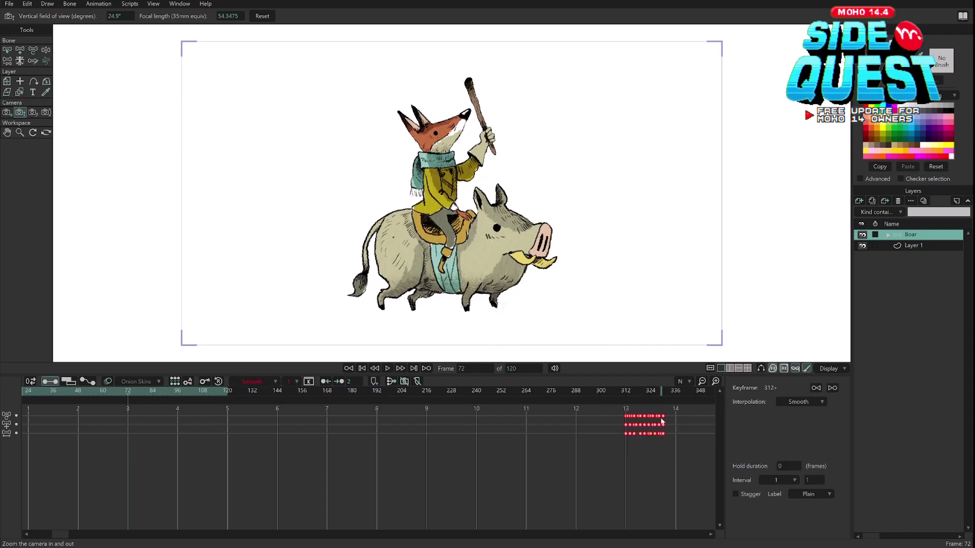
{"action": "right_click", "coordinate": [656, 415]}
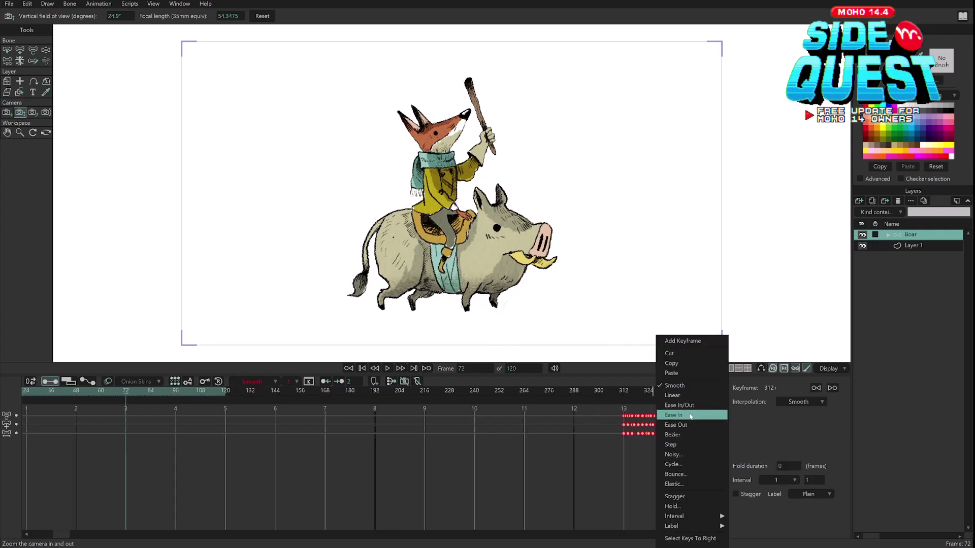
{"action": "left_click", "coordinate": [679, 465]}
Scrub through the cycled walk keyframes, including frames 313 to 318, to check the boar's motion.
{"action": "left_click_drag", "start_coordinate": [603, 458], "coordinate": [594, 409]}
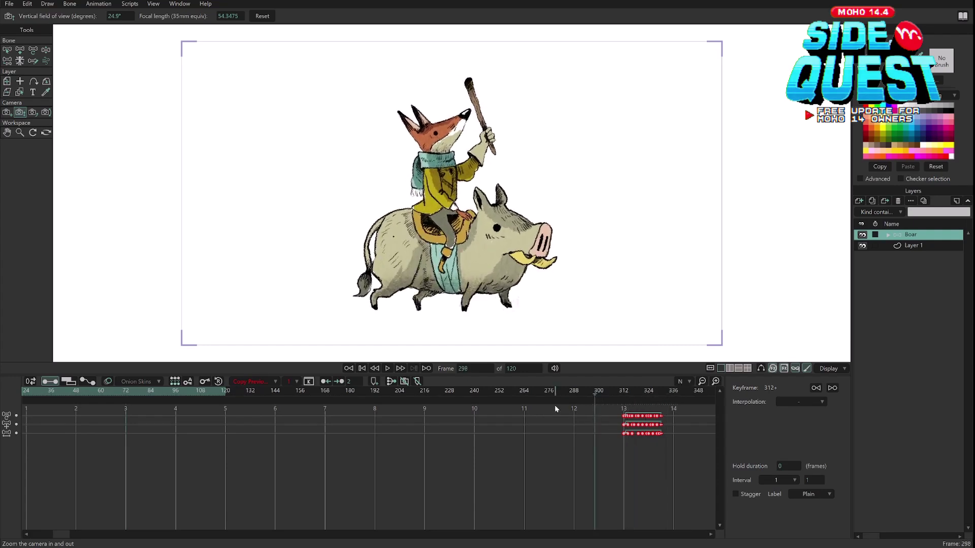
{"action": "left_click", "coordinate": [642, 390]}
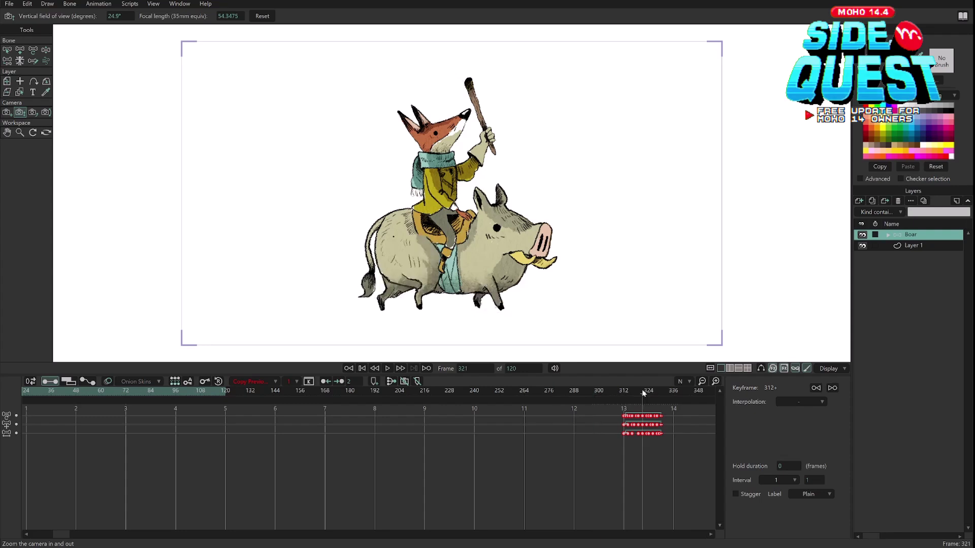
{"action": "left_click", "coordinate": [717, 382]}
{"action": "left_click", "coordinate": [717, 382]}
{"action": "left_click_drag", "start_coordinate": [622, 452], "coordinate": [324, 438]}
{"action": "left_click", "coordinate": [327, 473]}
{"action": "left_click", "coordinate": [326, 394]}
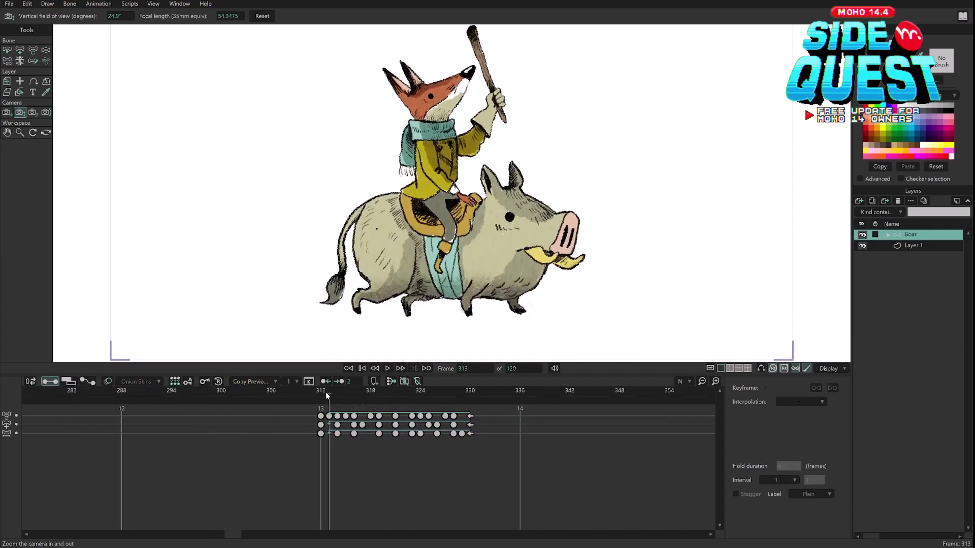
{"action": "left_click_drag", "start_coordinate": [327, 394], "coordinate": [371, 391]}
Show the boar's bones at frame 312 and inspect its first keyframes and the Cycle settings of the keyframes at frame 330.
{"action": "key", "text": "b"}
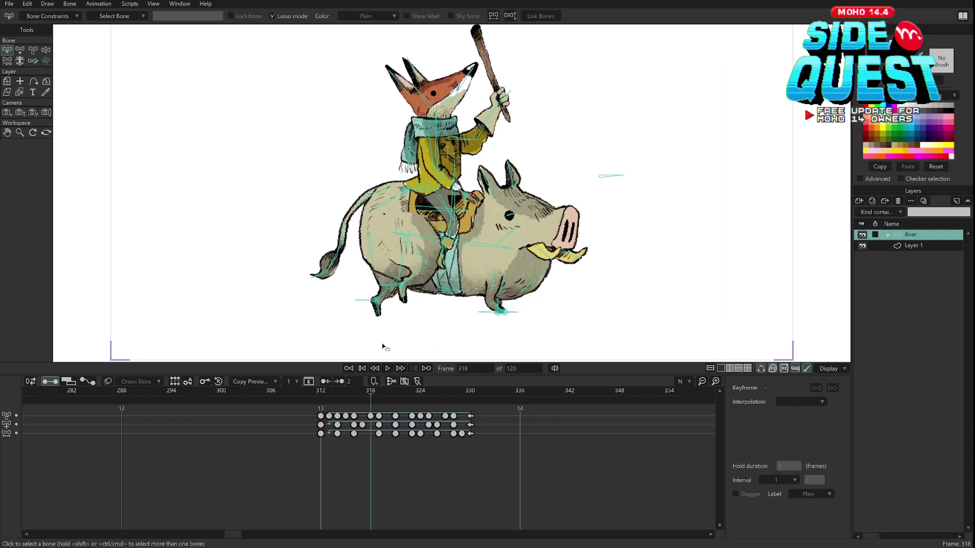
{"action": "left_click", "coordinate": [320, 391]}
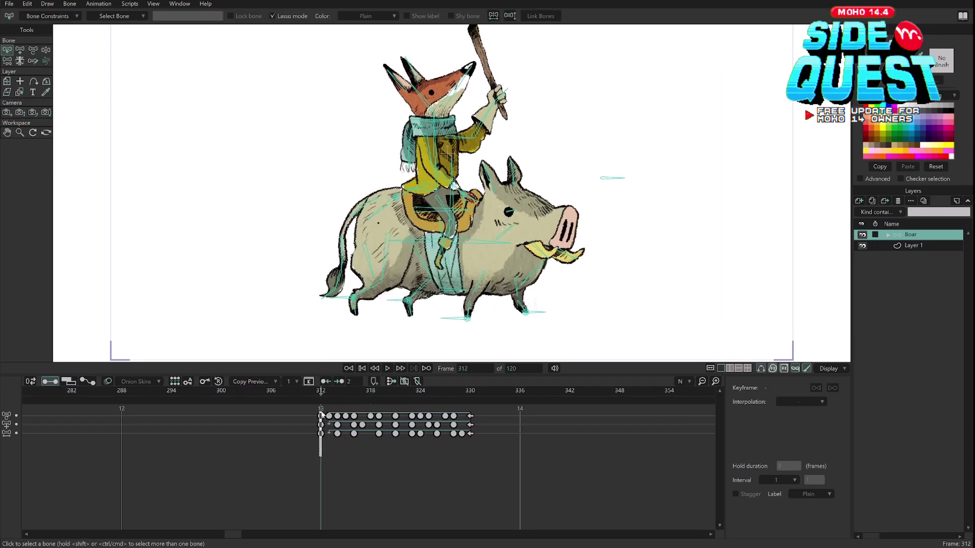
{"action": "left_click_drag", "start_coordinate": [321, 412], "coordinate": [320, 410]}
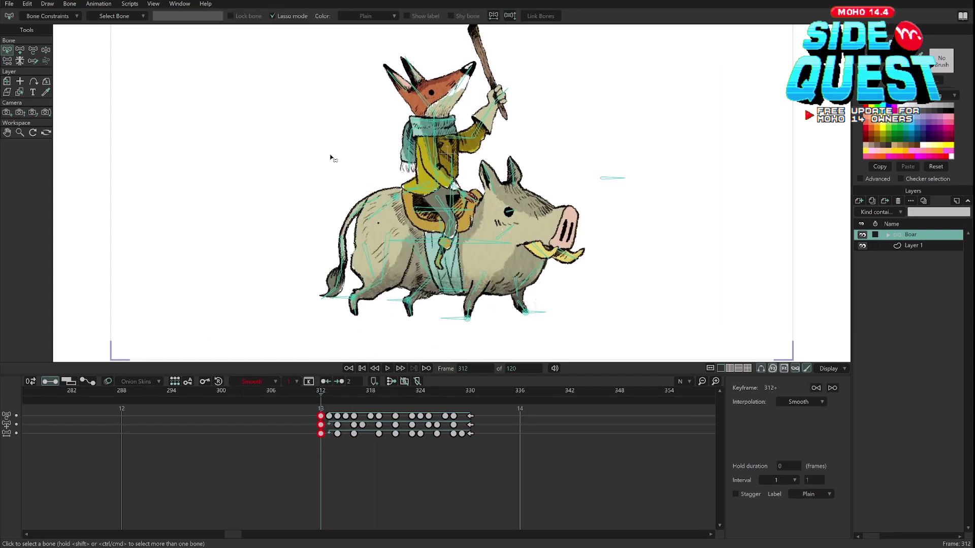
{"action": "left_click_drag", "start_coordinate": [319, 461], "coordinate": [327, 423]}
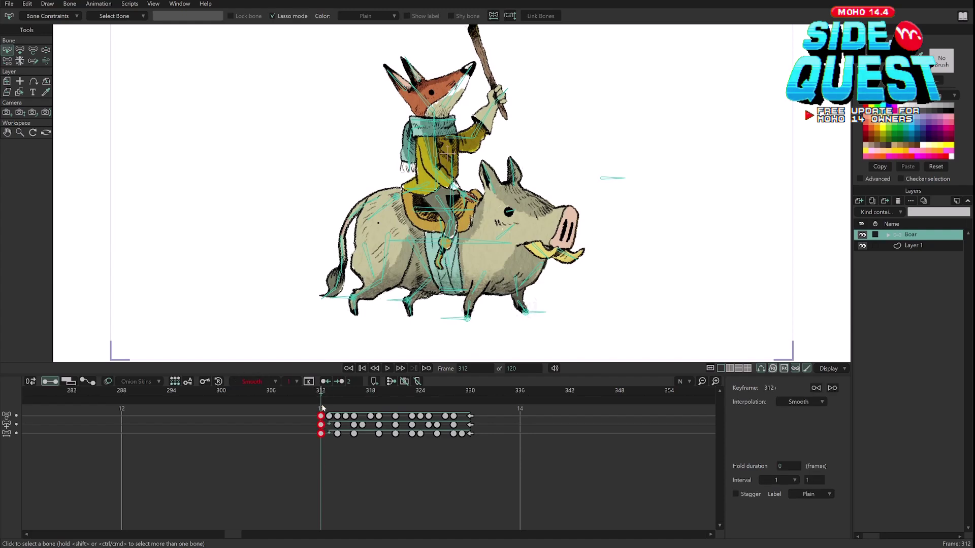
{"action": "left_click_drag", "start_coordinate": [472, 458], "coordinate": [468, 414]}
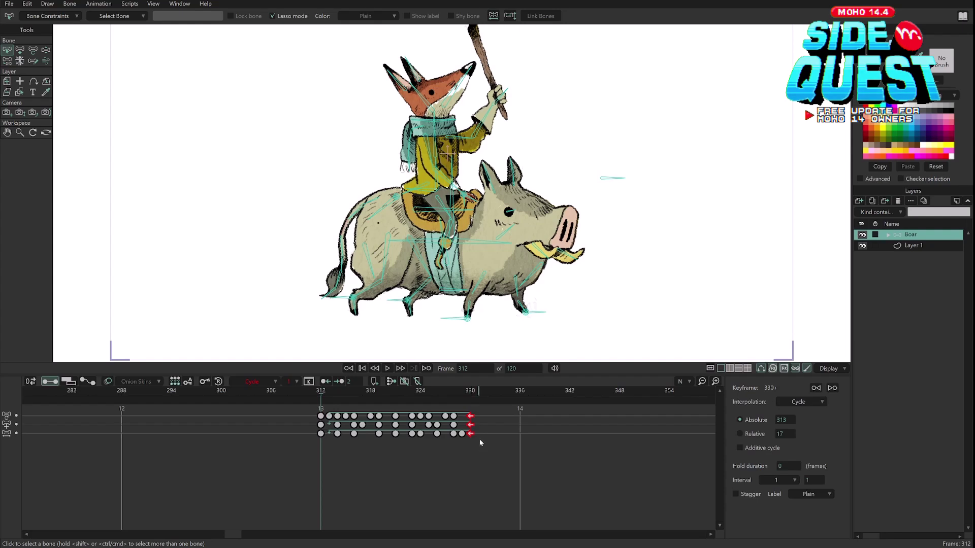